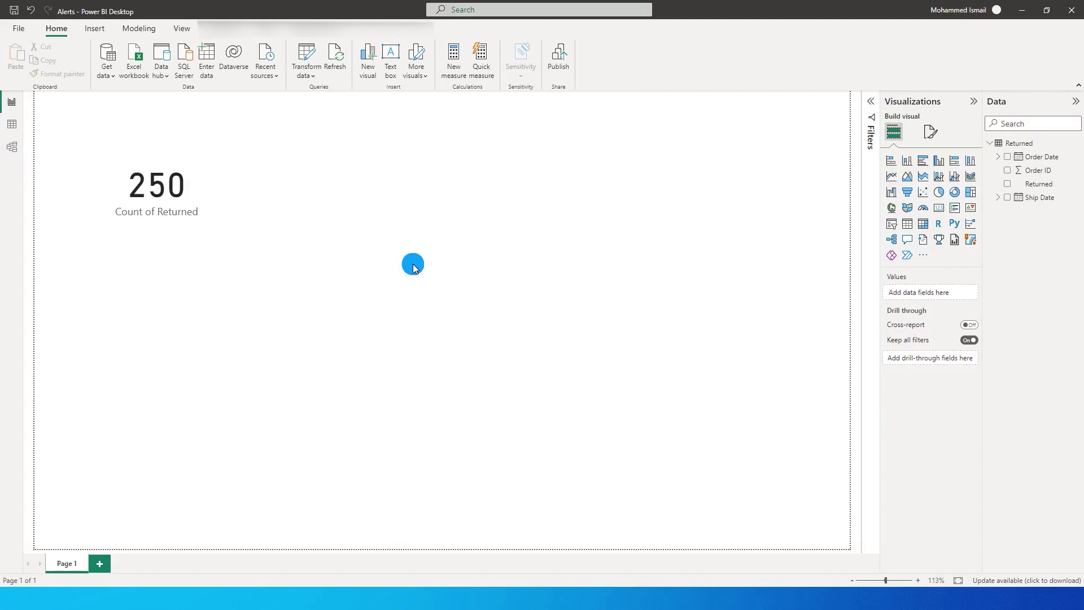
Select the 250 Count of Returned card in the published Alerts report to pin it.
click(413, 264)
click(413, 264)
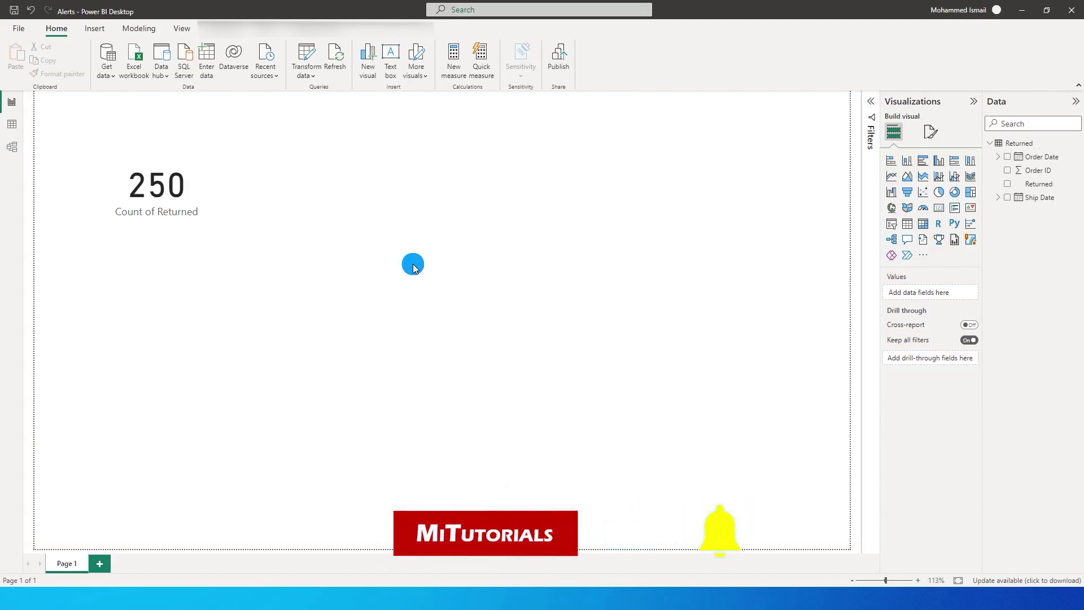
click(413, 264)
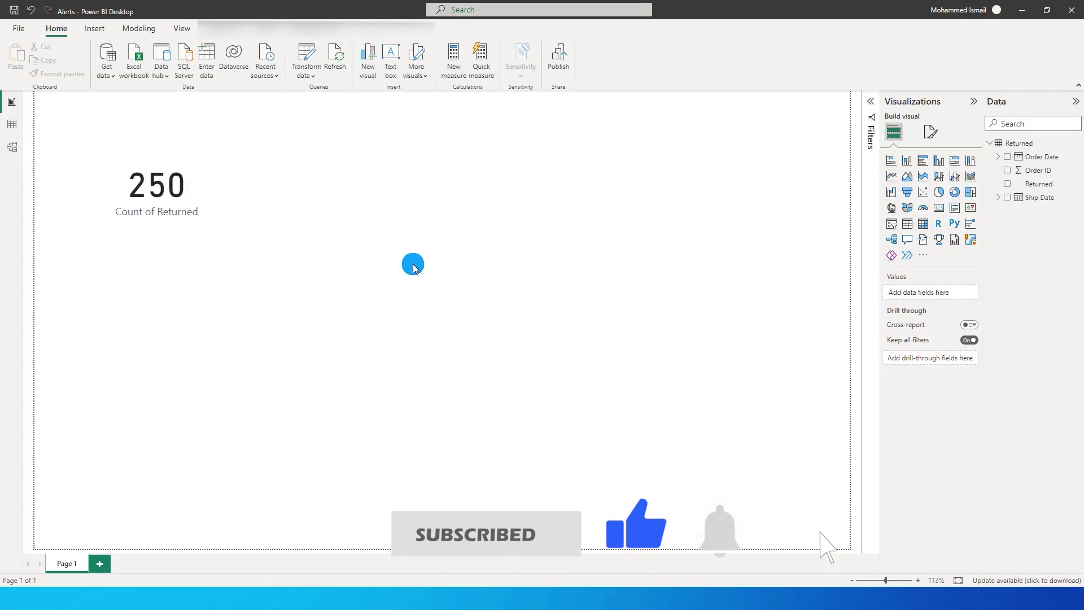
click(192, 214)
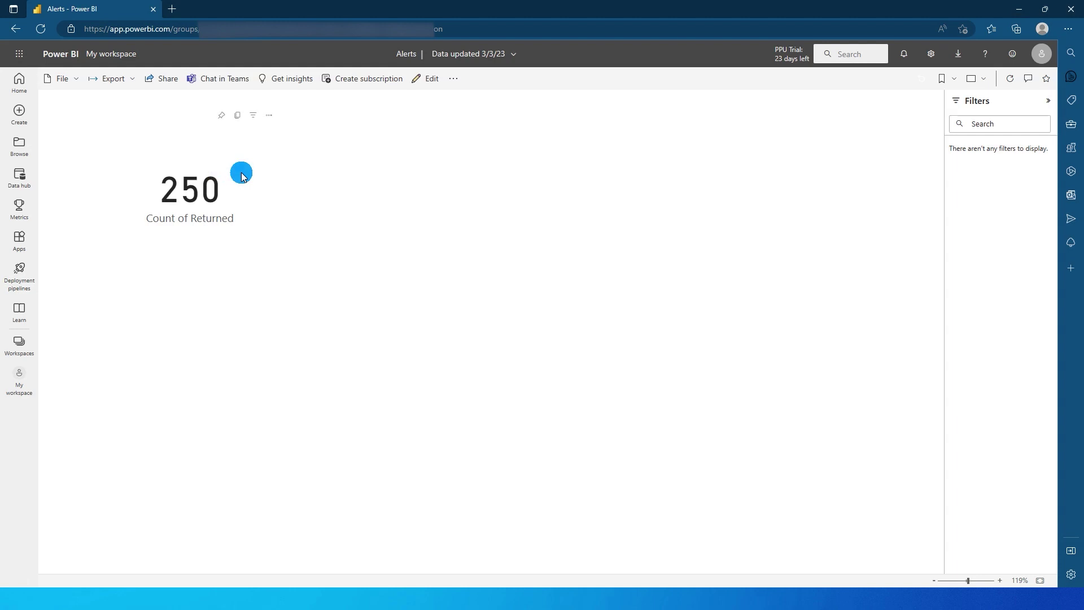
Pin the Count of Returned card to the Alerts dashboard and double the tile's size.
click(221, 116)
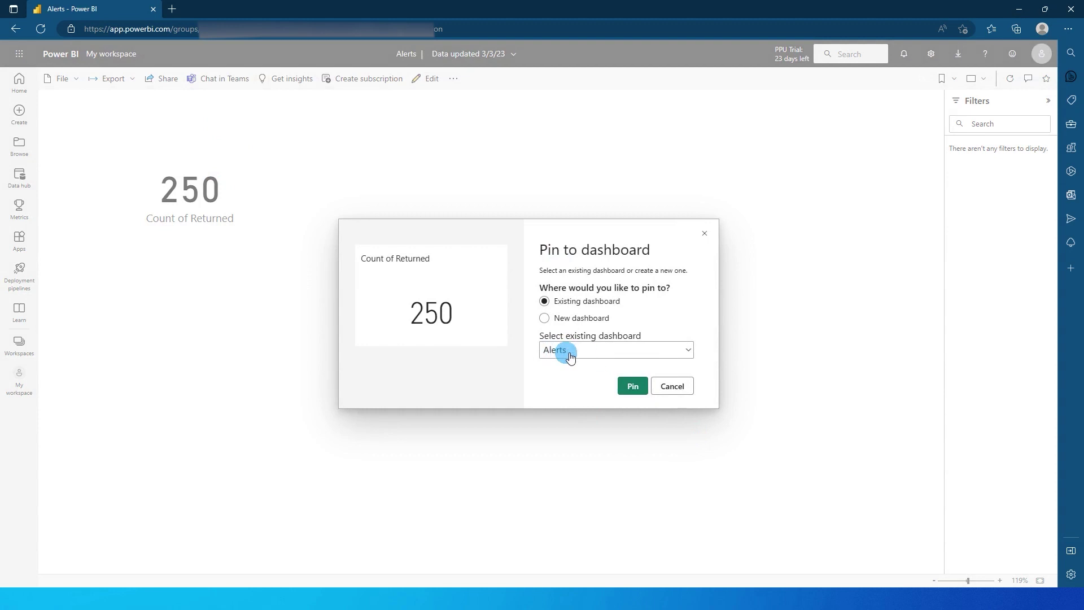
click(632, 387)
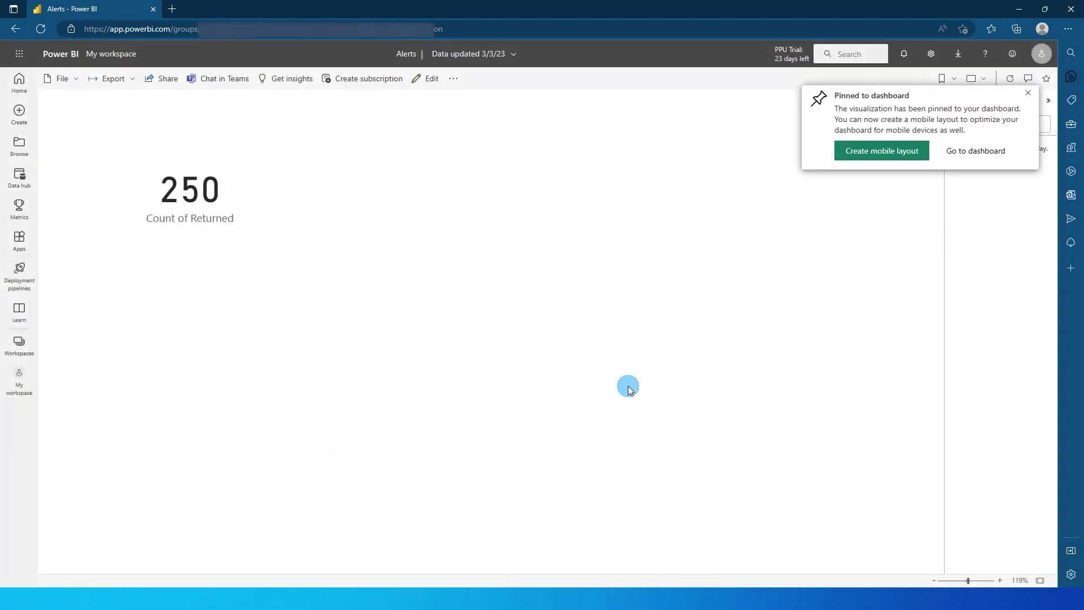
click(963, 152)
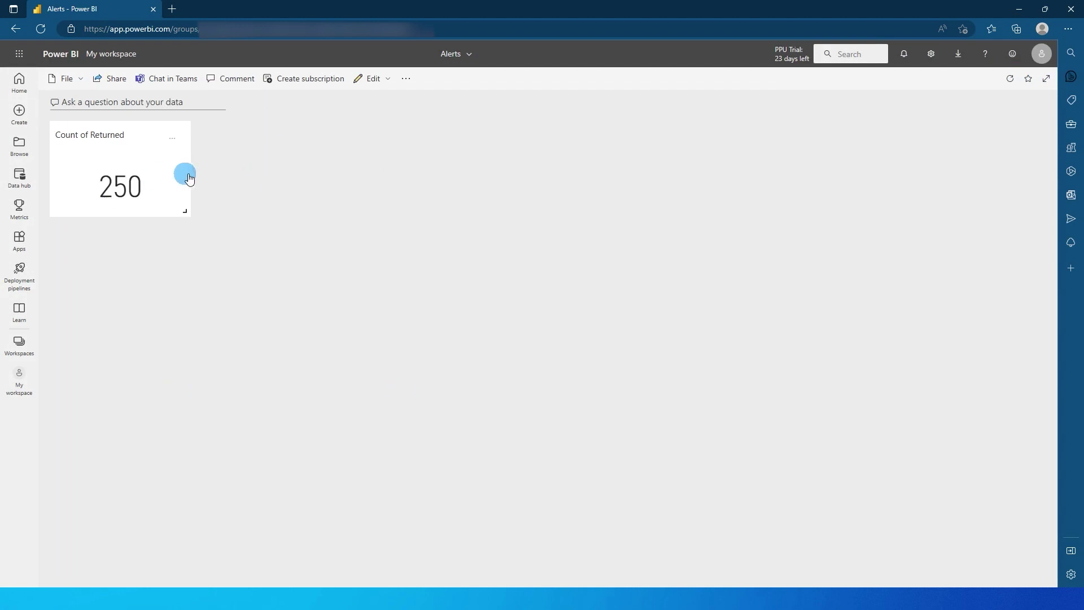
drag(185, 212, 302, 333)
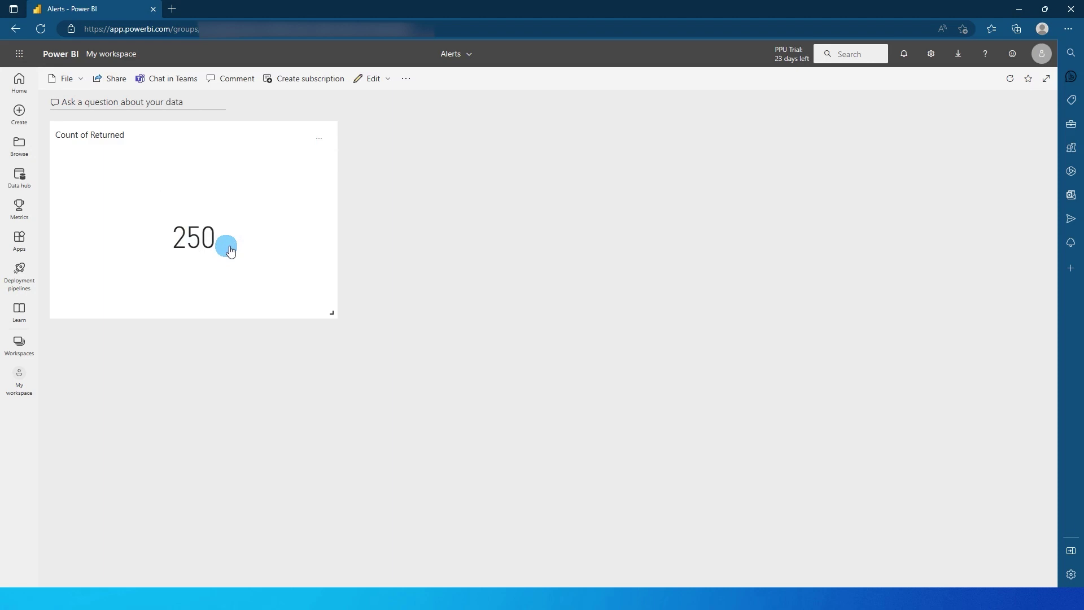
Add a new active alert rule on the Count of Returned tile, condition Above 250.
click(319, 139)
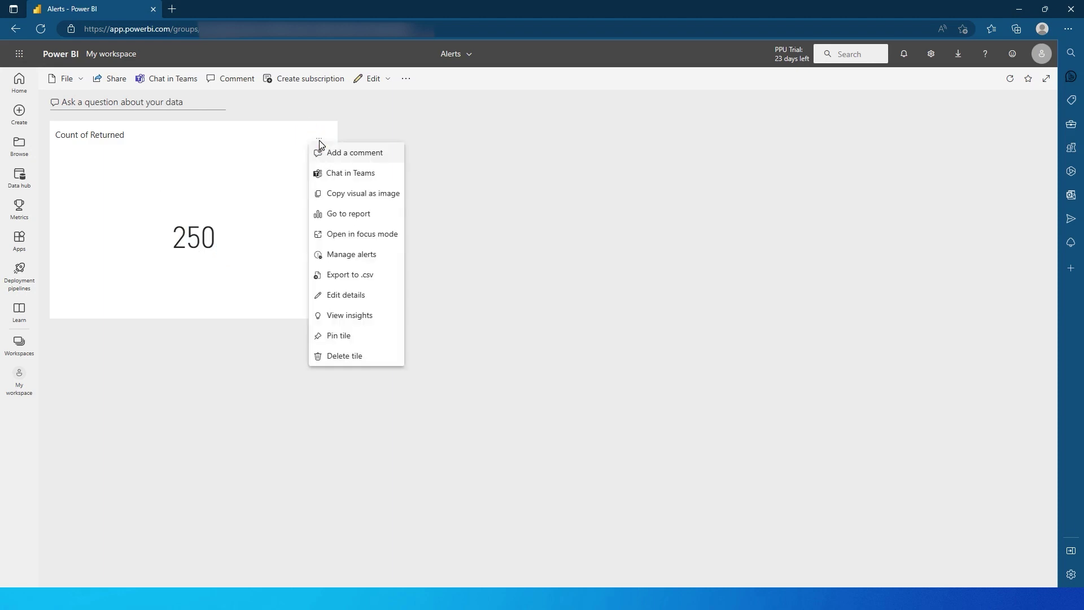
click(347, 259)
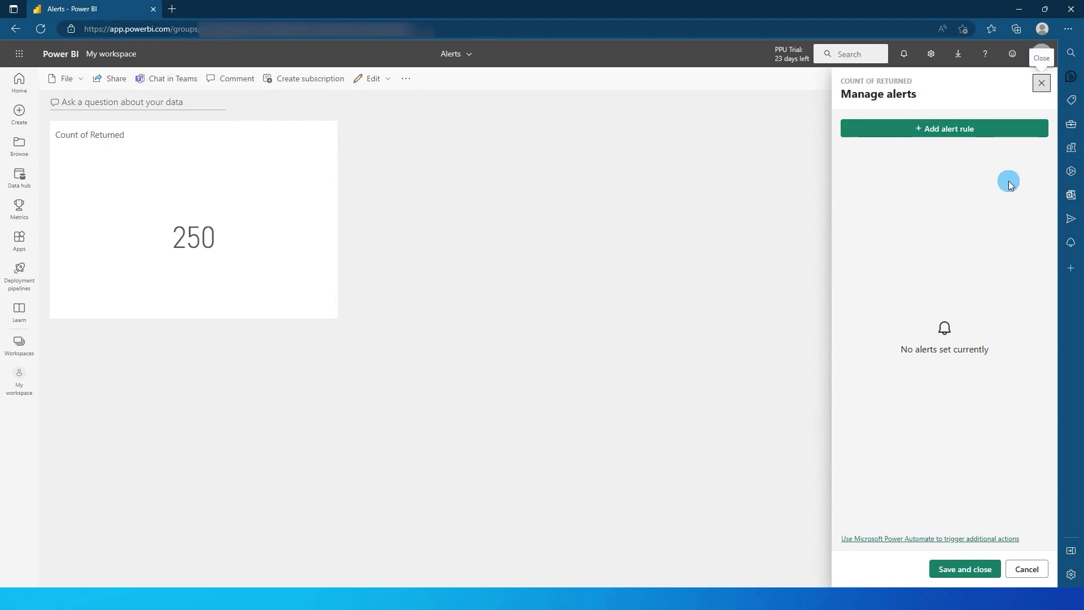
click(955, 137)
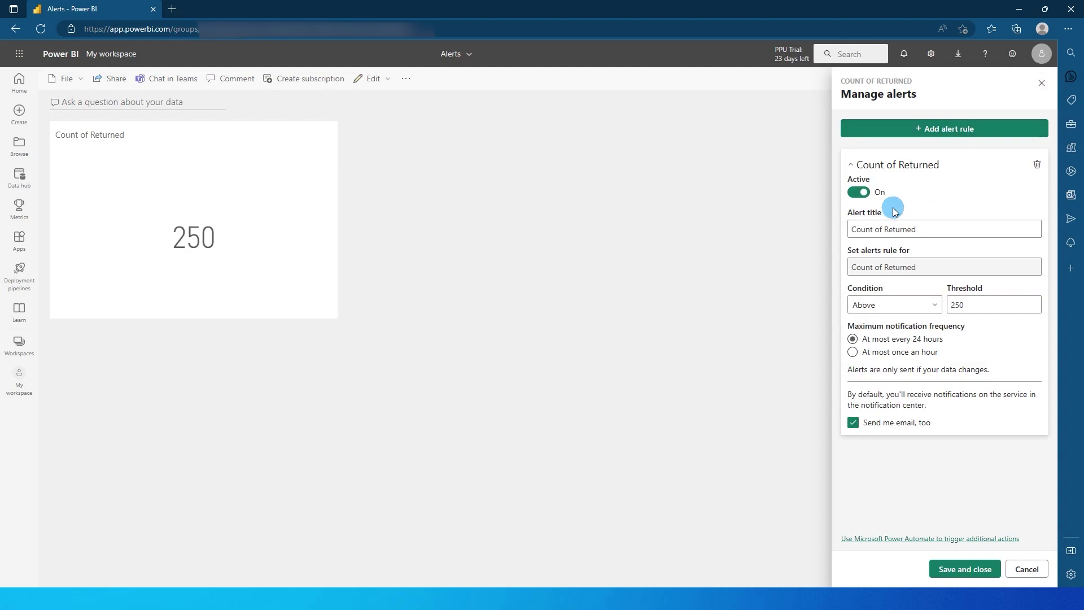
click(859, 192)
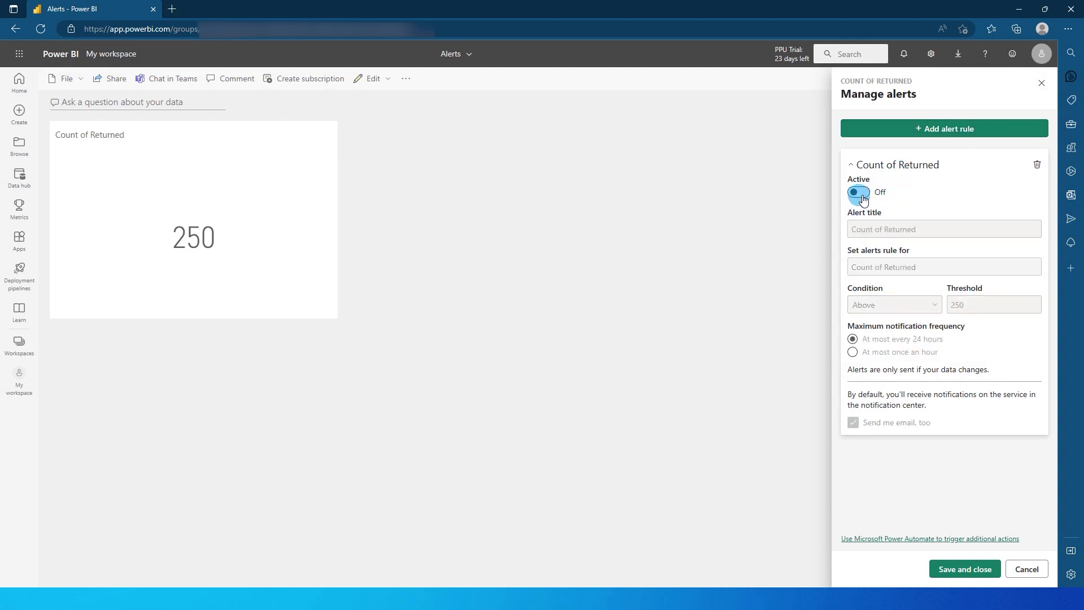
click(860, 194)
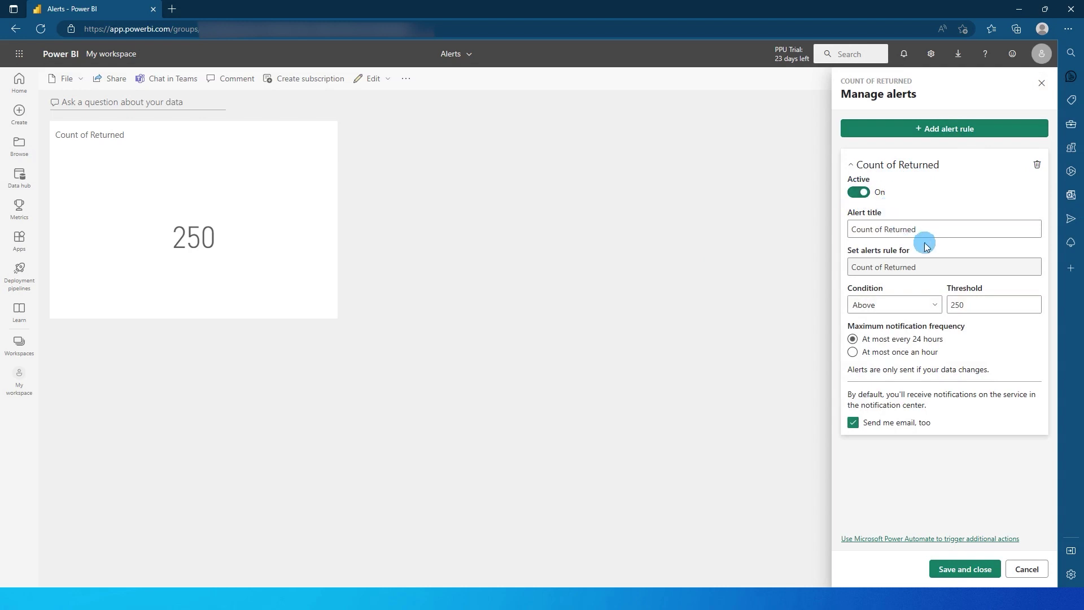
drag(918, 230, 833, 232)
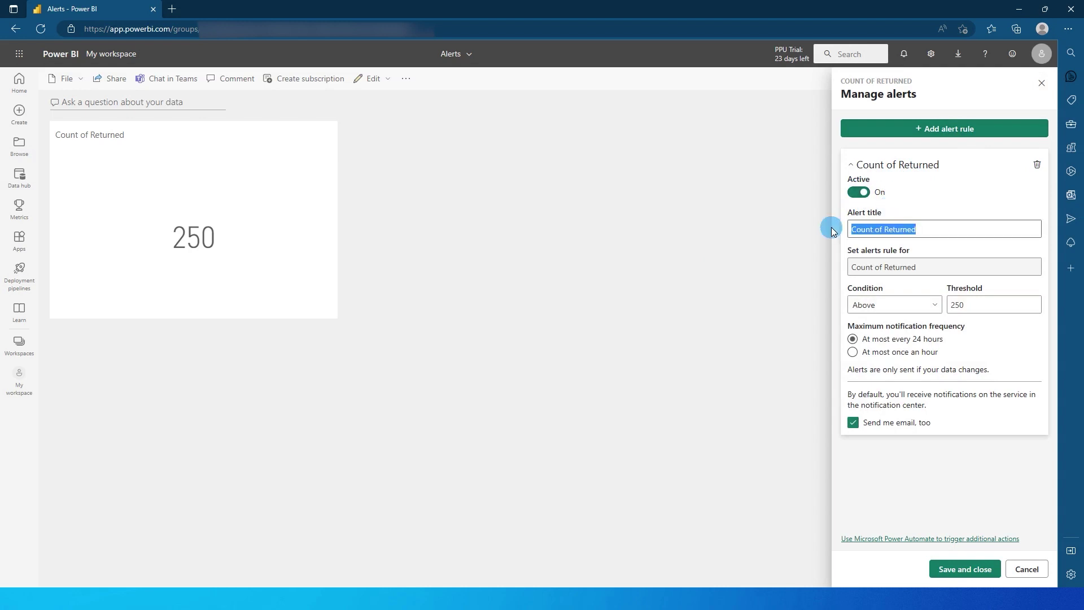
Title the alert 'Returns have crossed threshold.', keep condition Above, and set threshold to 200.
text(R)
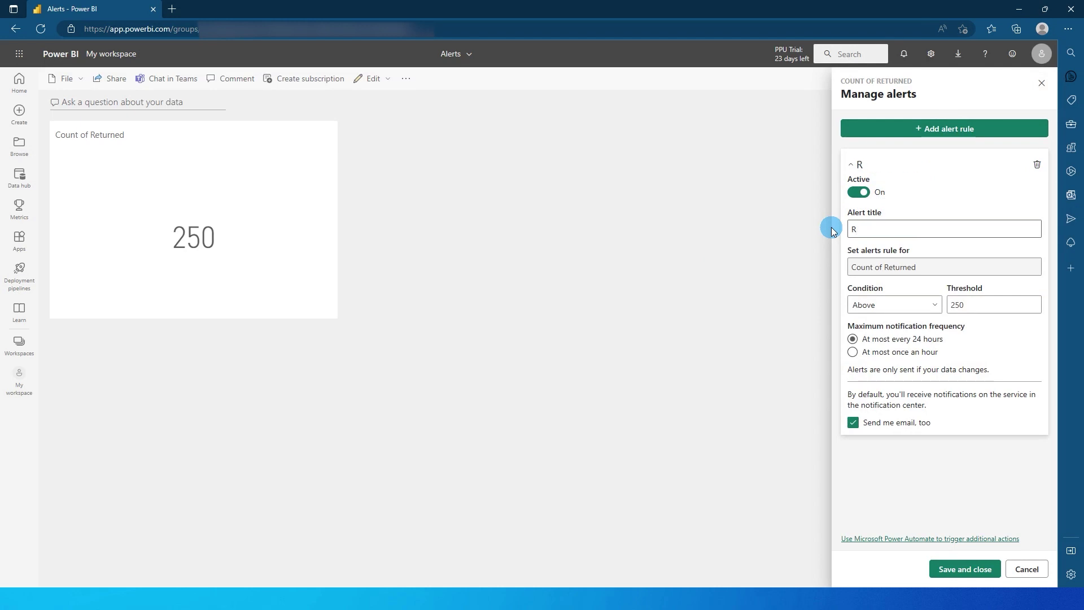
text(eturns have crossed threshold.)
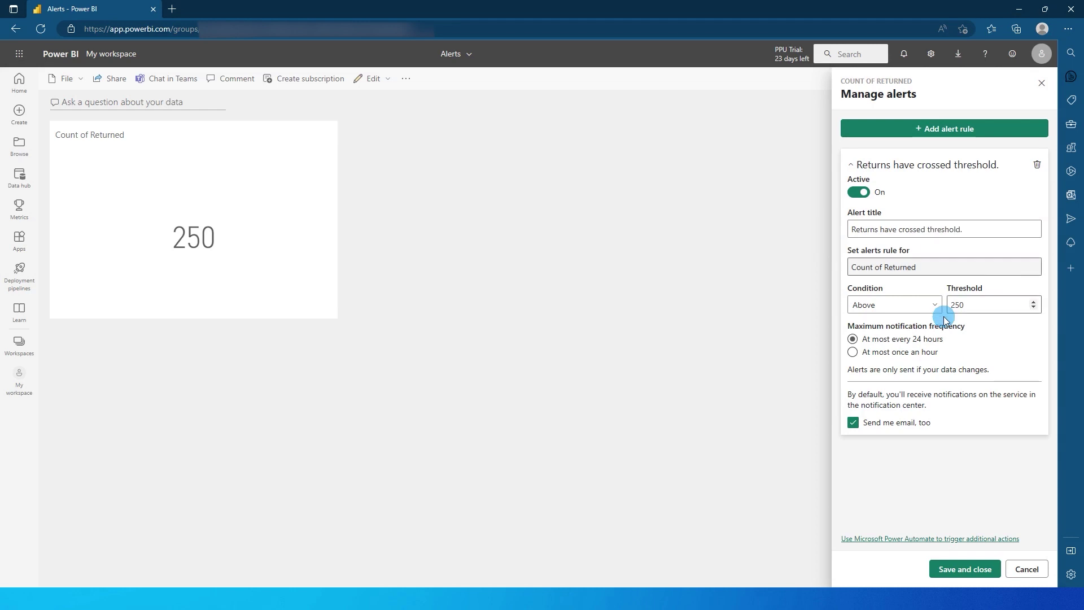
click(885, 311)
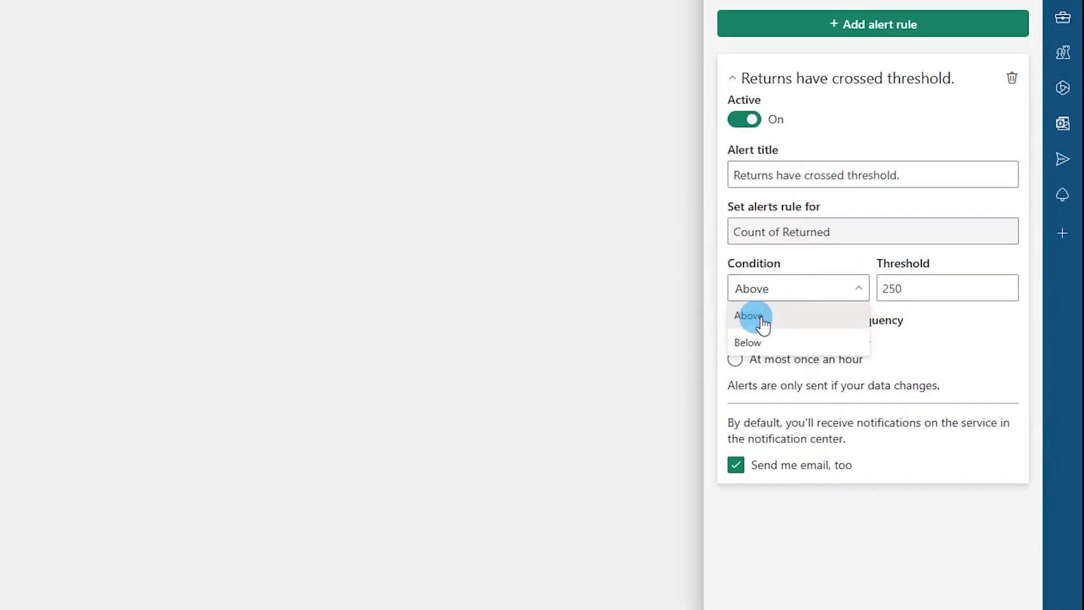
click(779, 320)
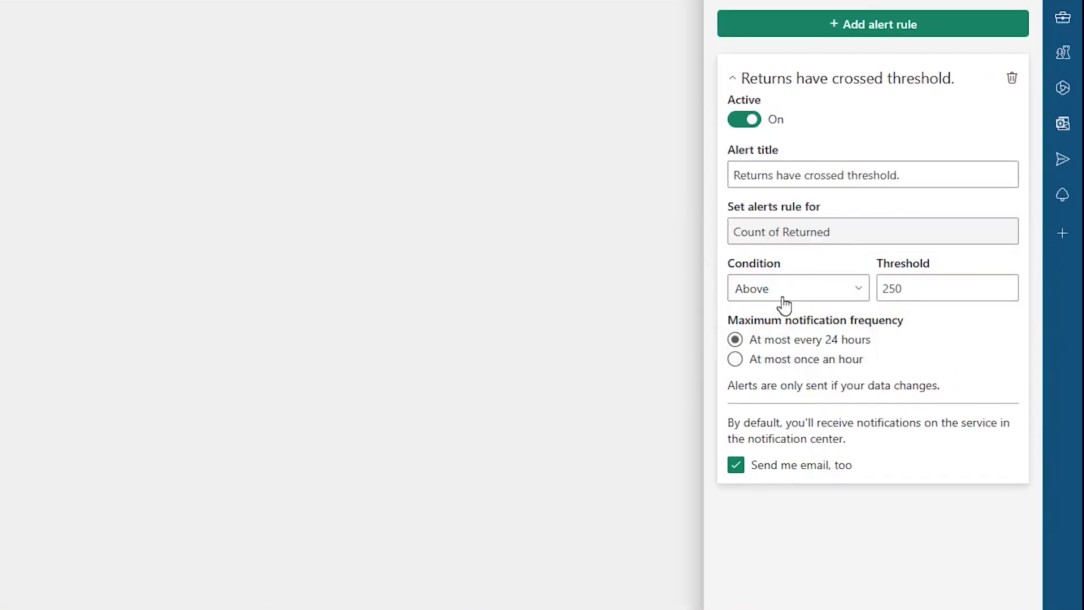
double_click(890, 291)
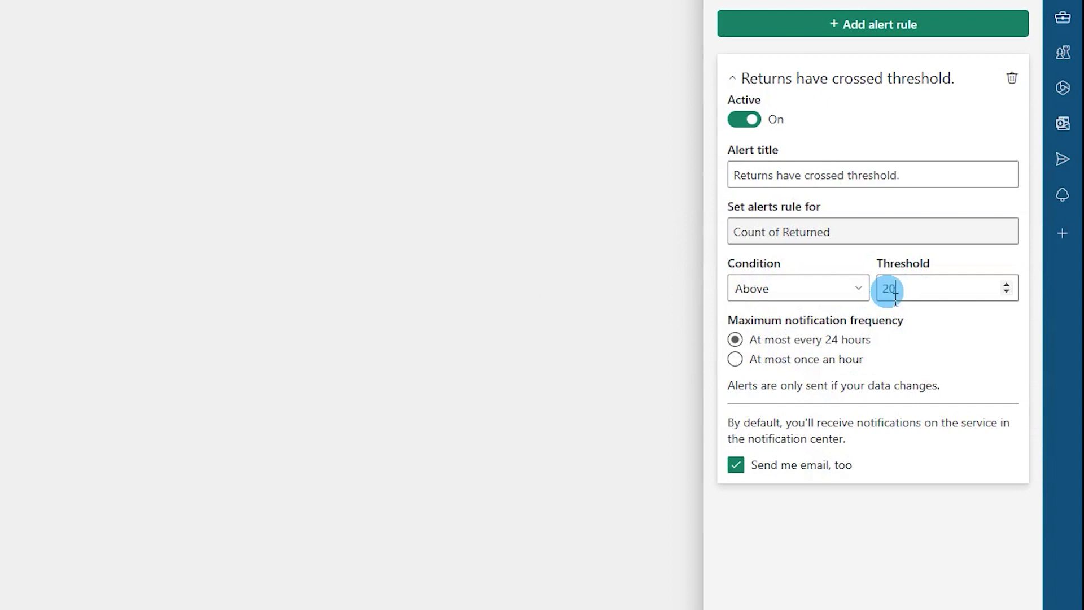
text(200)
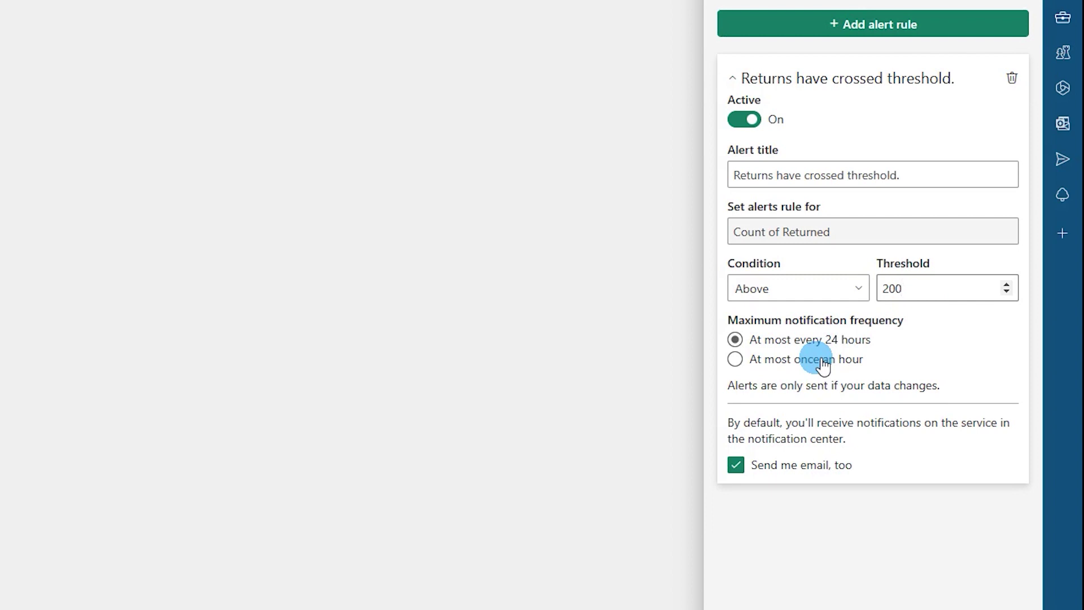
click(772, 362)
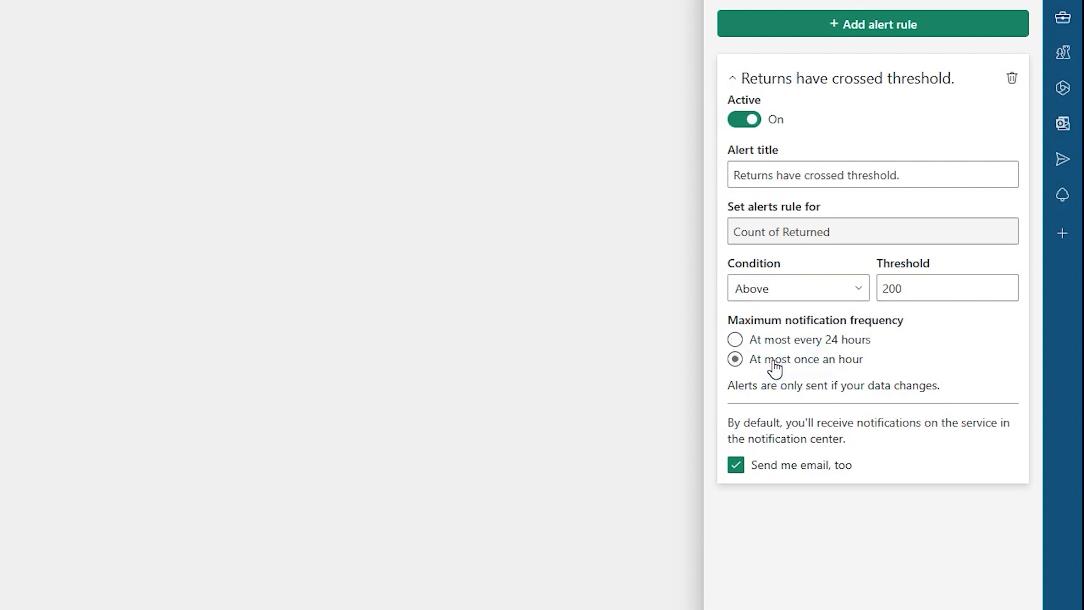
click(805, 341)
click(737, 470)
click(740, 471)
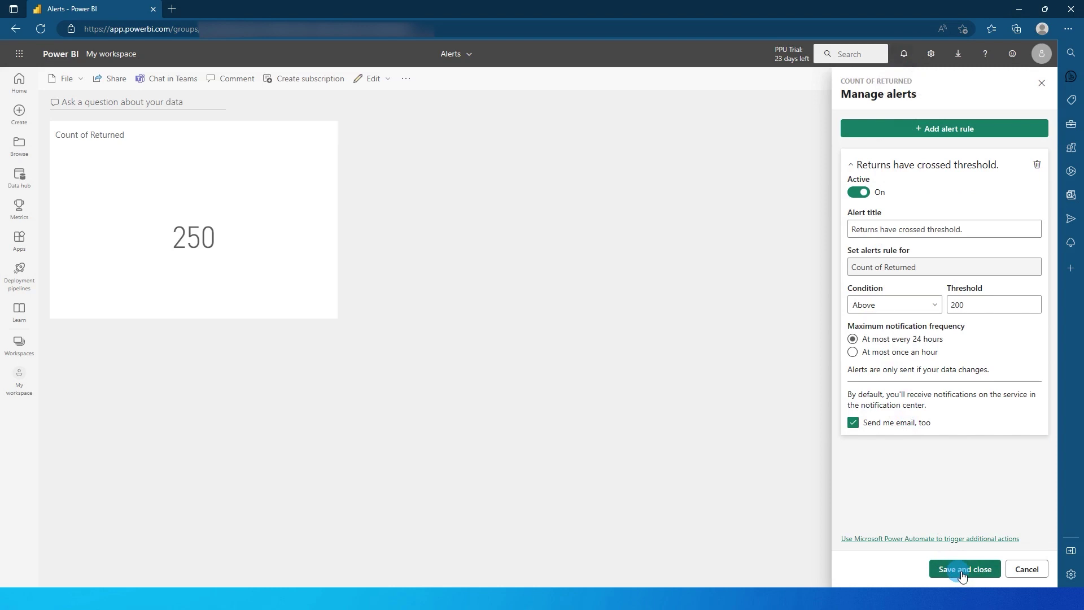
click(962, 569)
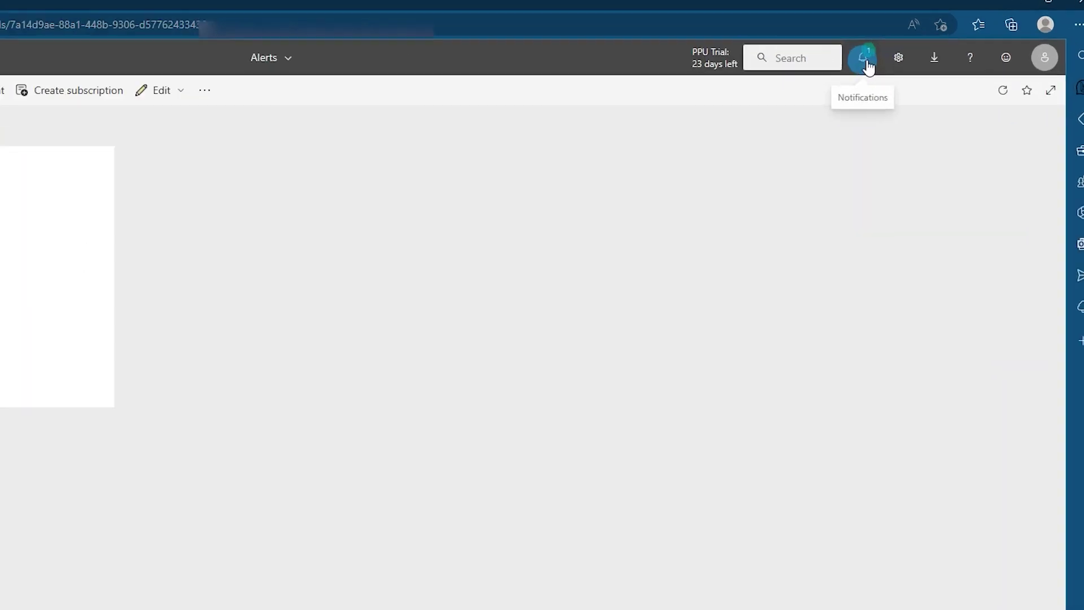
Read the notification reporting Count of Returned at 250, above the 200 threshold.
click(866, 66)
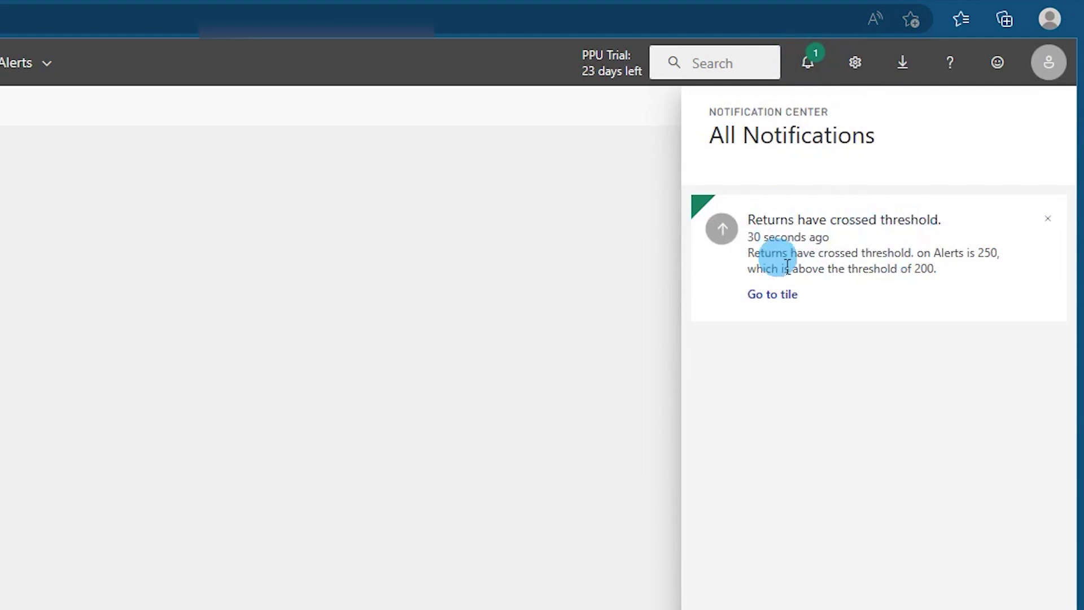
drag(764, 252, 1000, 257)
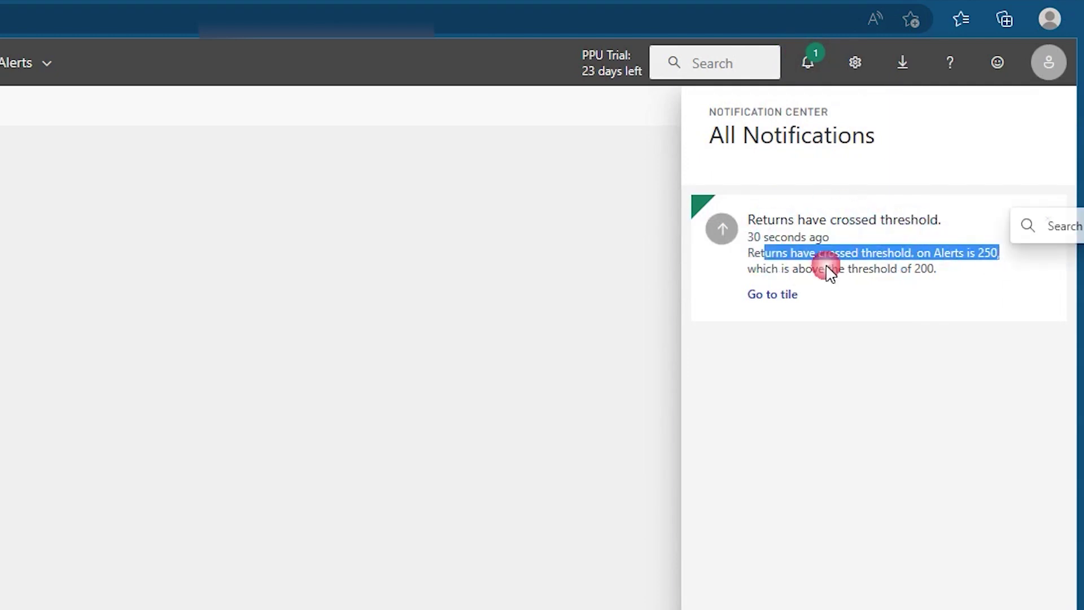
drag(764, 269, 944, 272)
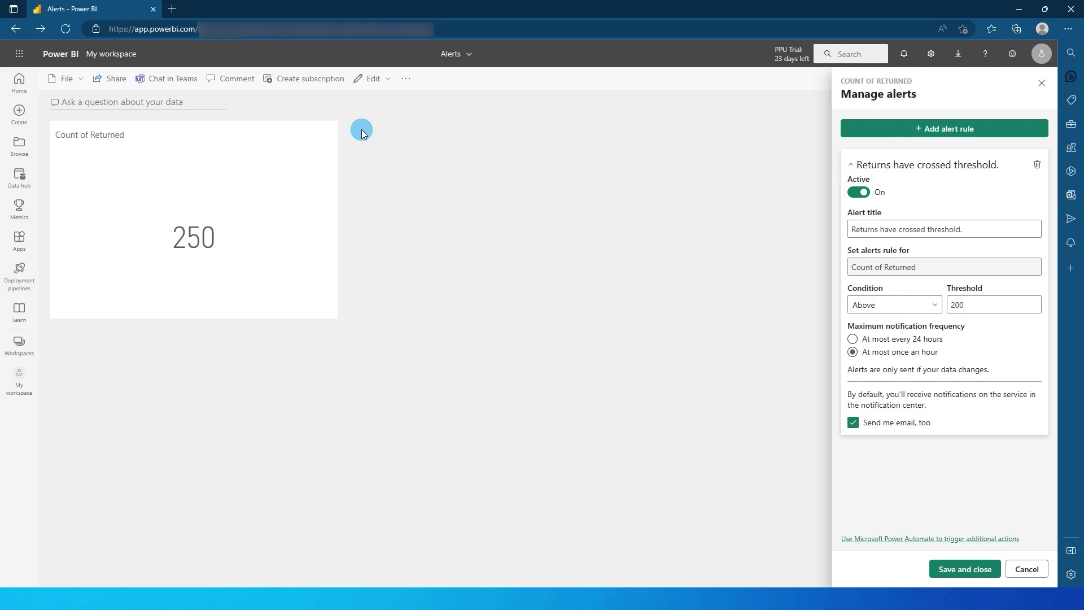
click(361, 132)
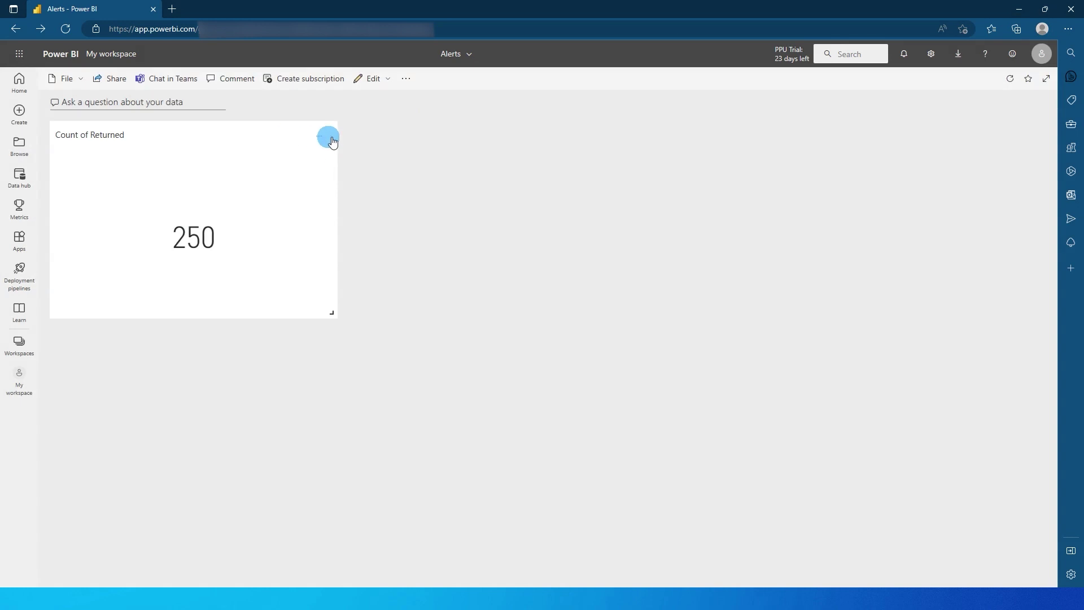
click(319, 136)
click(340, 254)
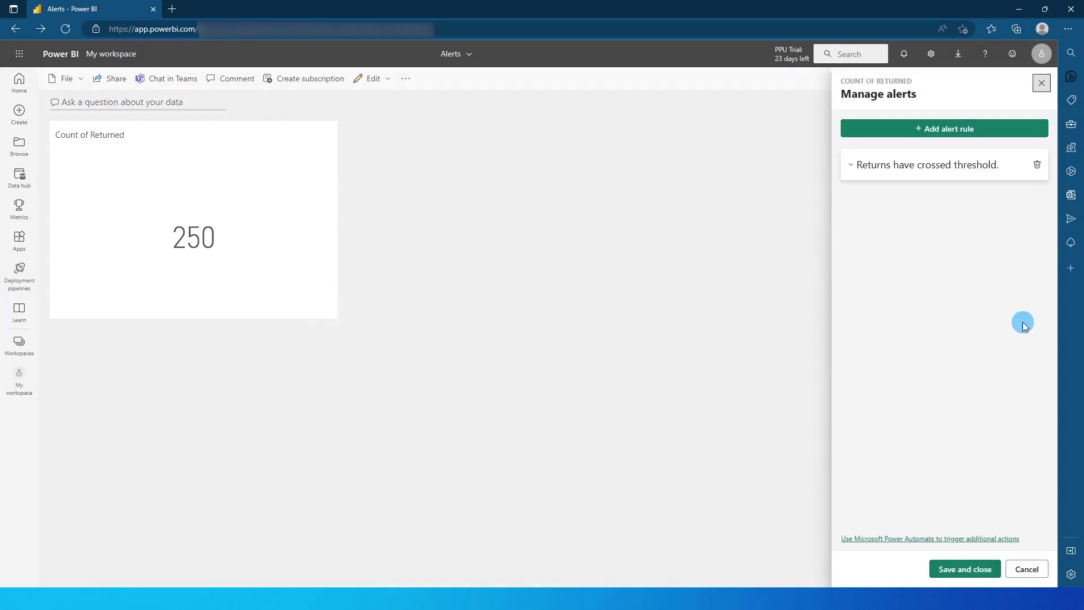